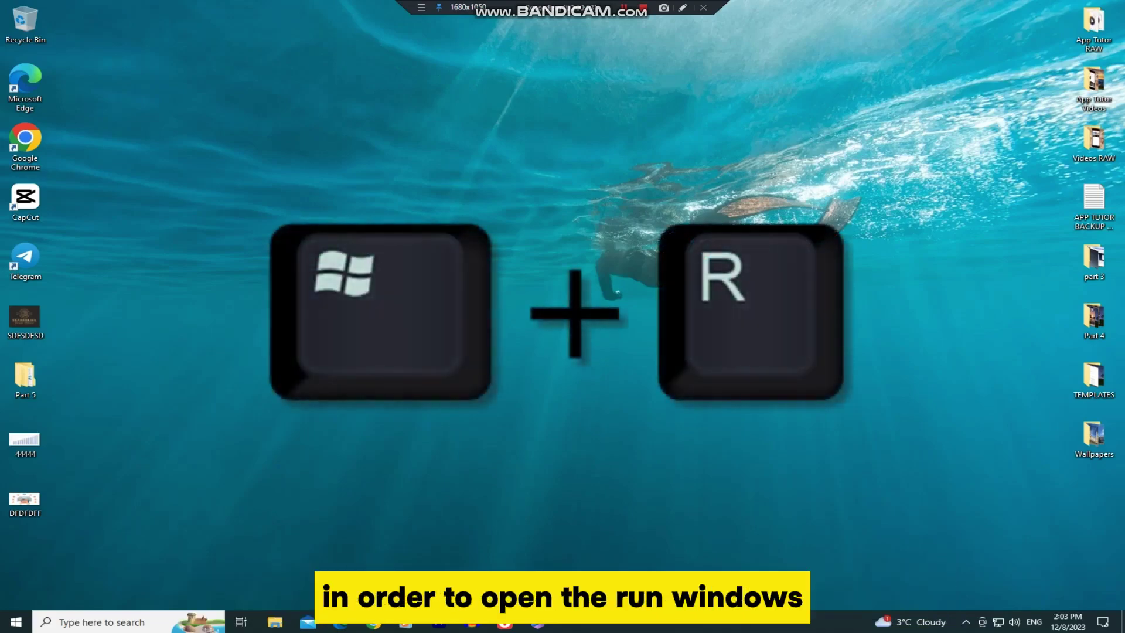
# Step: Open the Windows prefetch folder through the Run dialog
pyautogui.press('super+r')
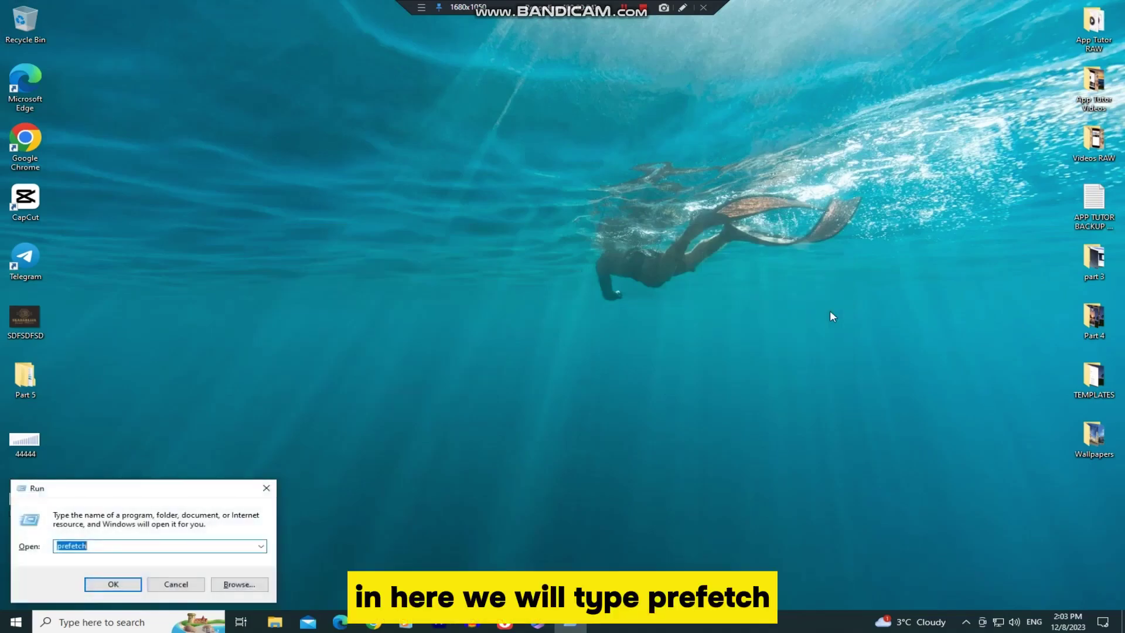
pyautogui.moveTo(220, 488); pyautogui.dragTo(482, 211)
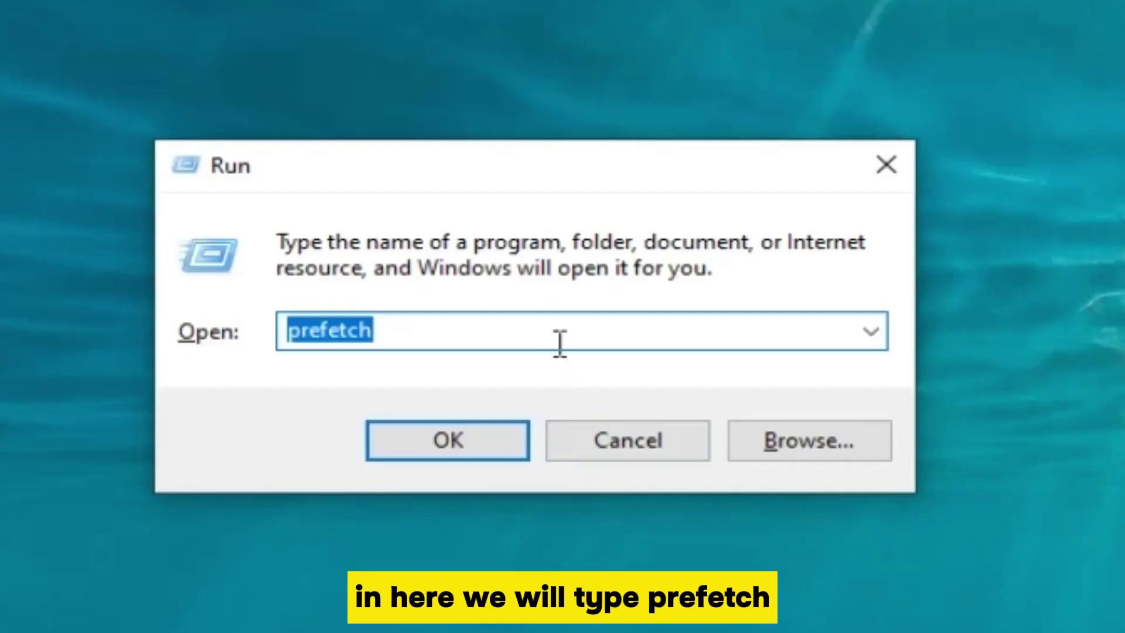
pyautogui.write('prefetch')
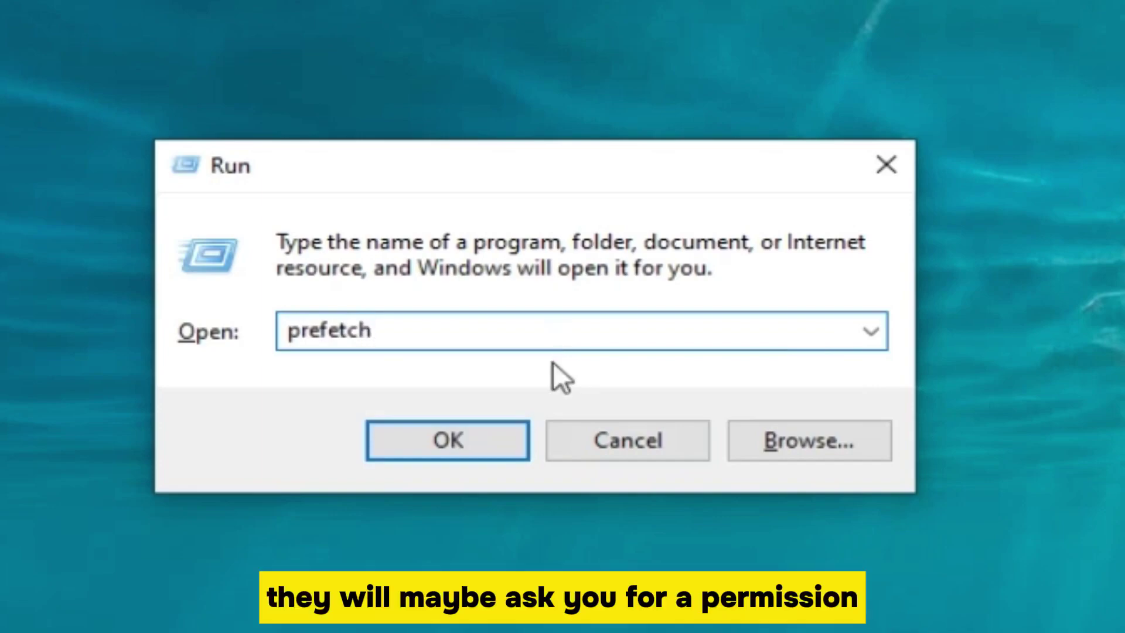
pyautogui.click(509, 449)
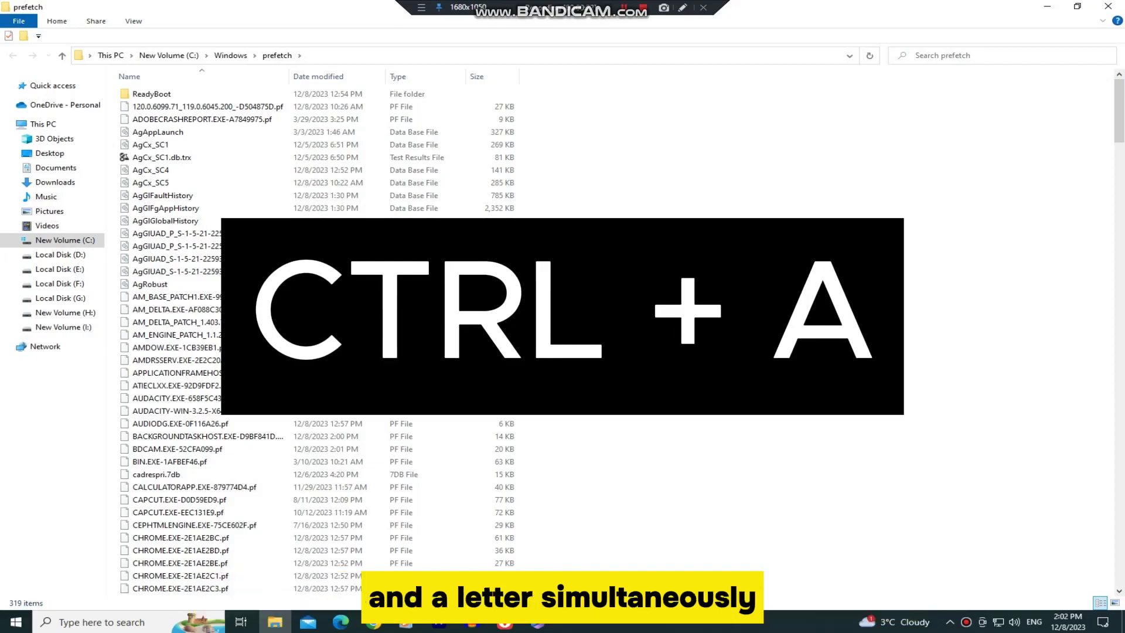
# Step: Permanently delete all 319 files in the prefetch folder
pyautogui.hotkey('ctrl', 'a')
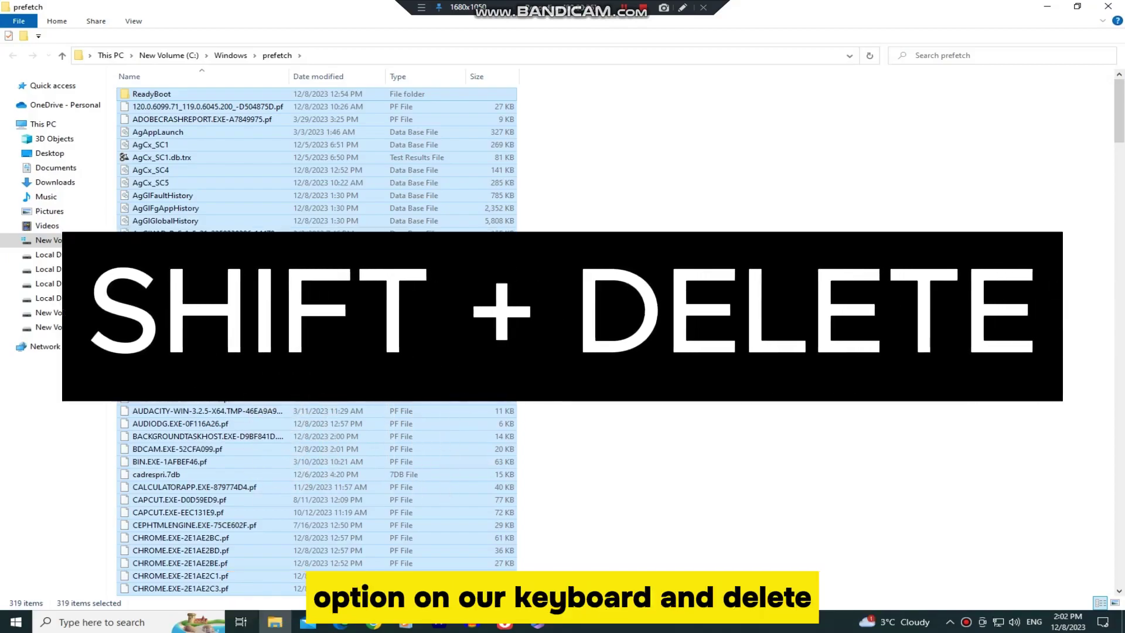
pyautogui.hotkey('shift', 'Delete')
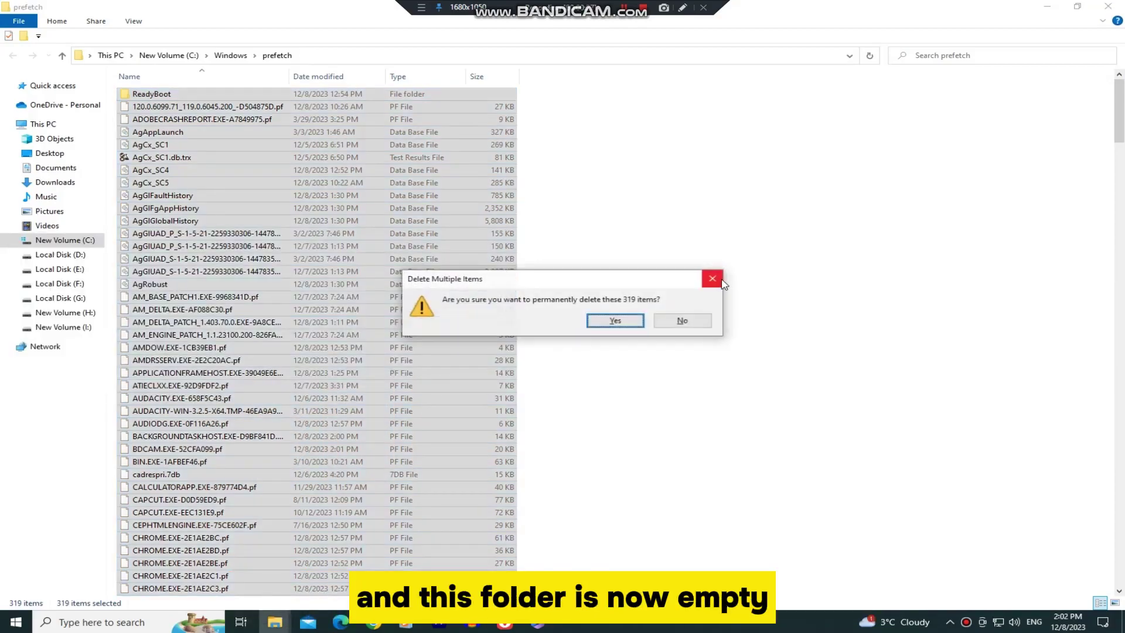
pyautogui.click(637, 327)
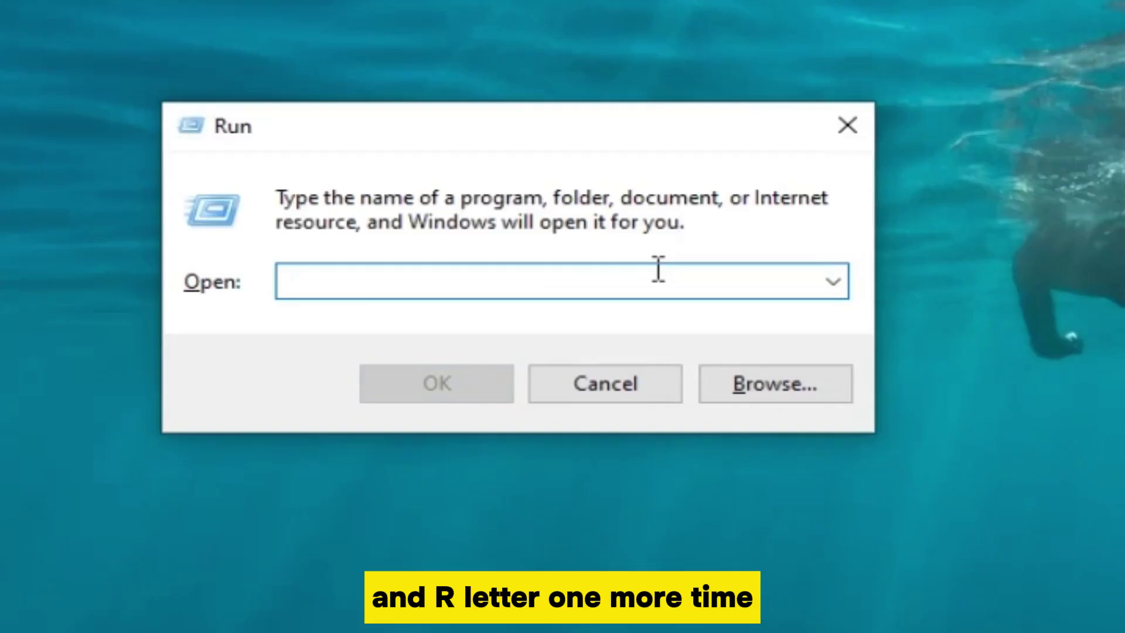
# Step: Open the Windows Temp folder via Run, granting permanent access to it
pyautogui.write('temp')
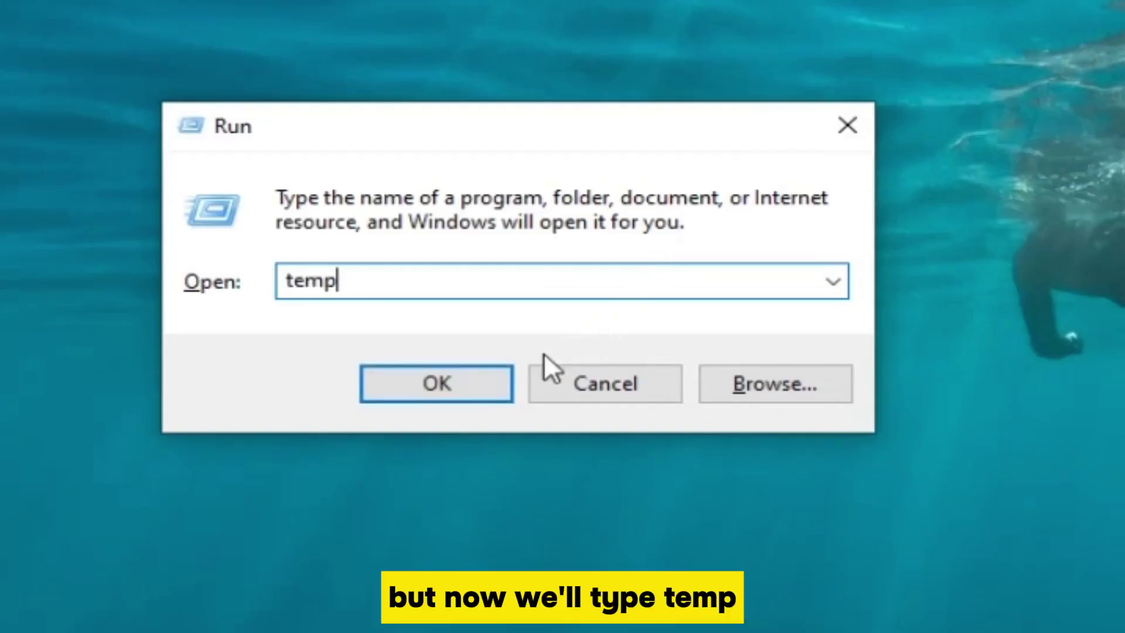
pyautogui.click(476, 392)
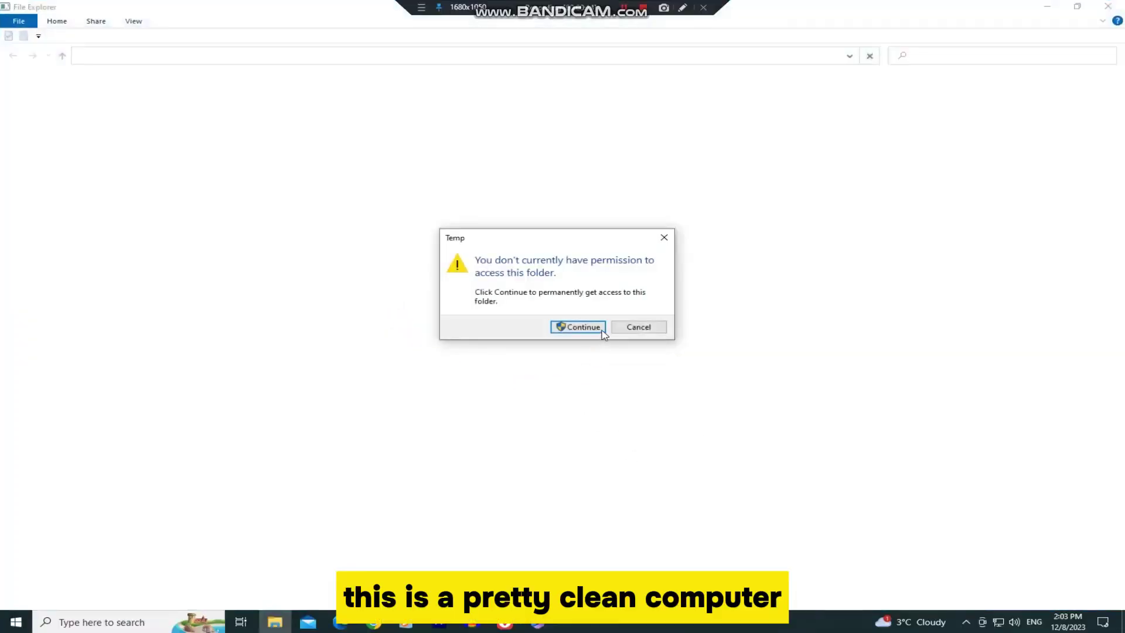
pyautogui.click(578, 326)
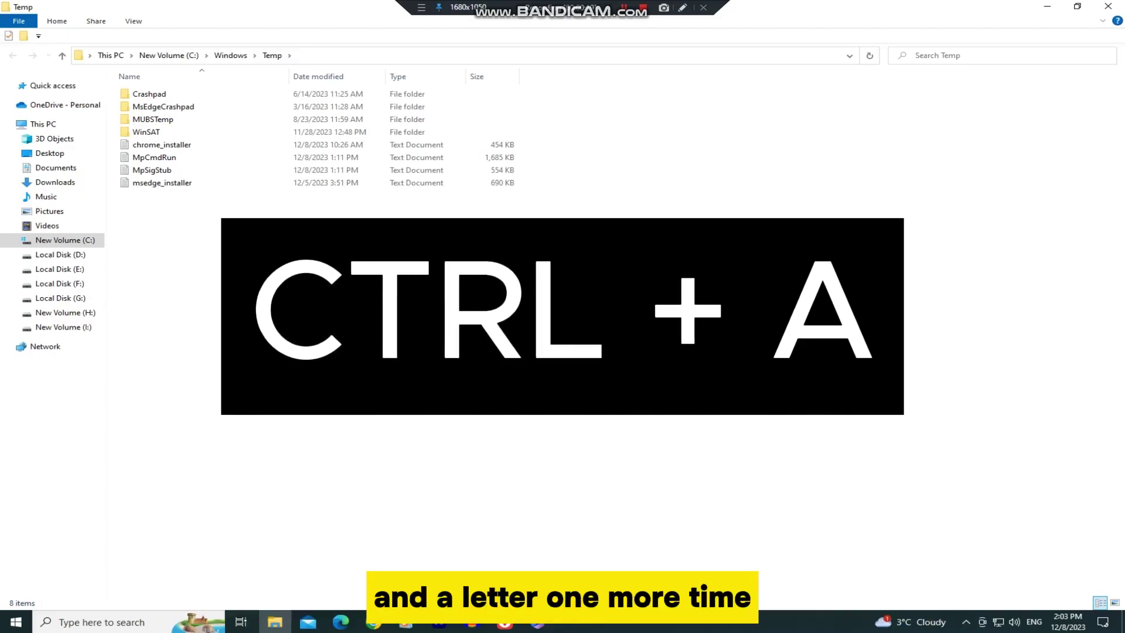
# Step: Permanently delete all eight Temp items, giving administrator permission for the folders
pyautogui.hotkey('ctrl', 'a')
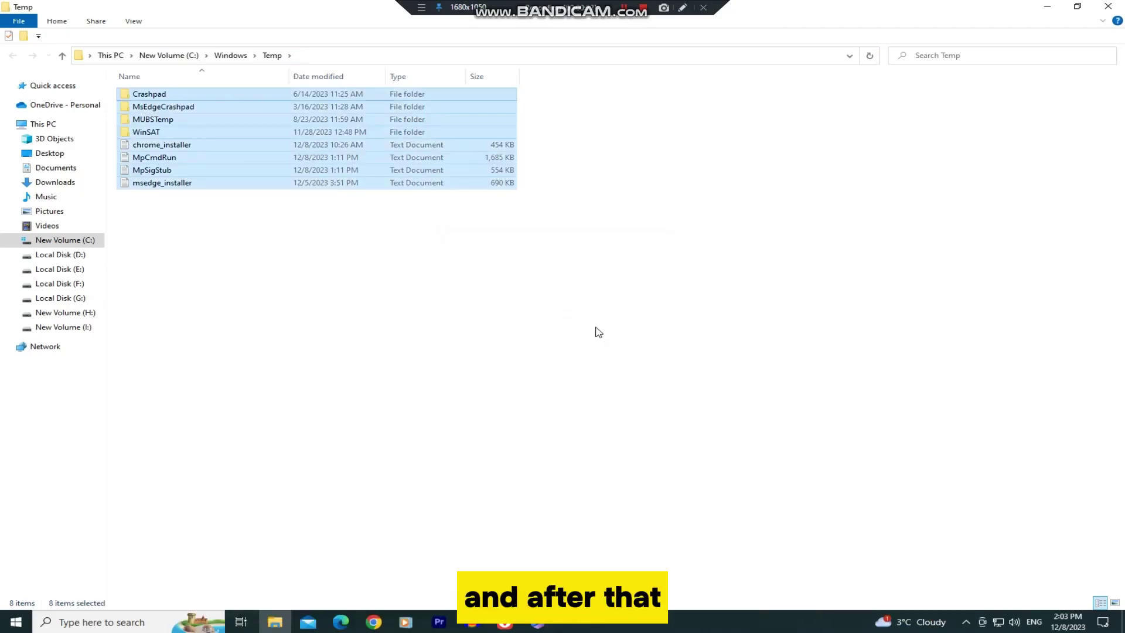
pyautogui.hotkey('shift', 'Delete')
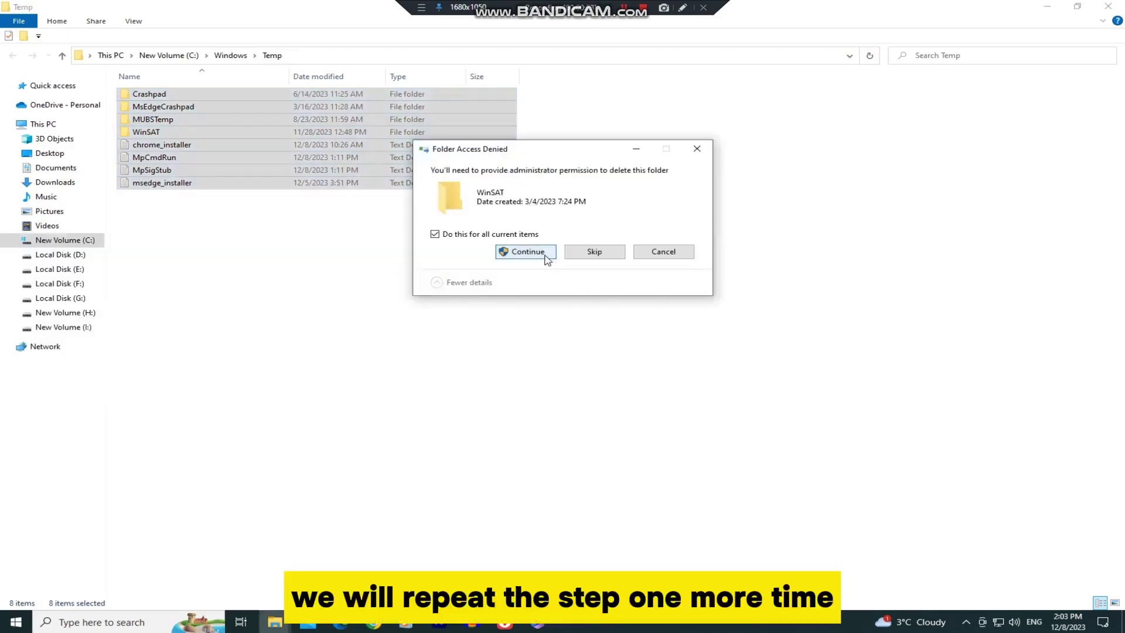
pyautogui.click(545, 256)
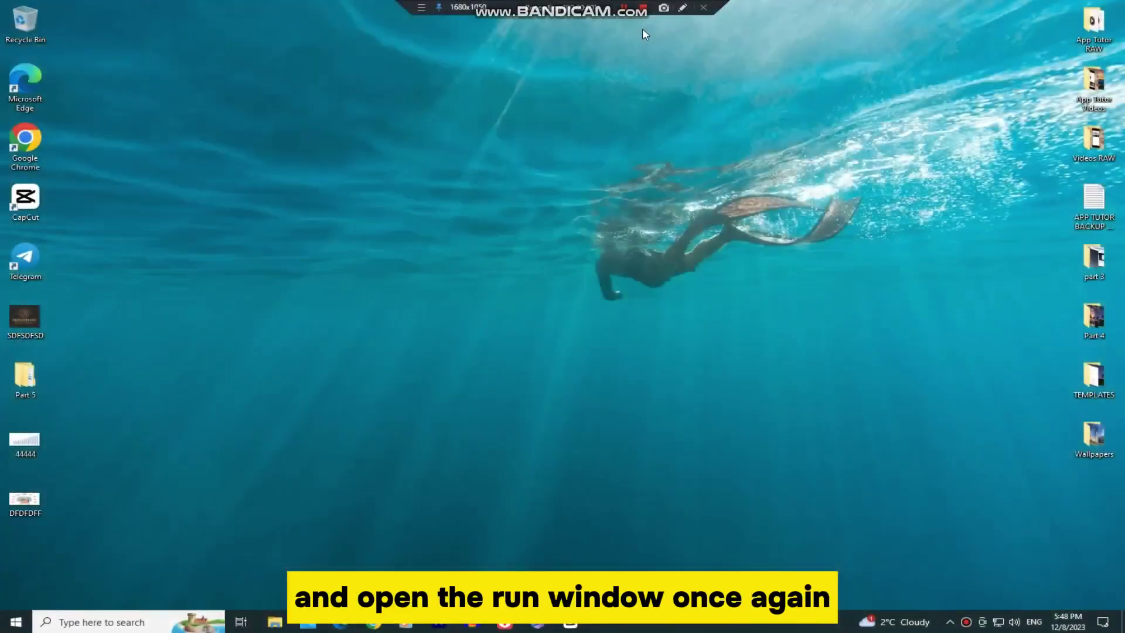
# Step: Open the user's %temp% folder from the Run dialog
pyautogui.press('super+r')
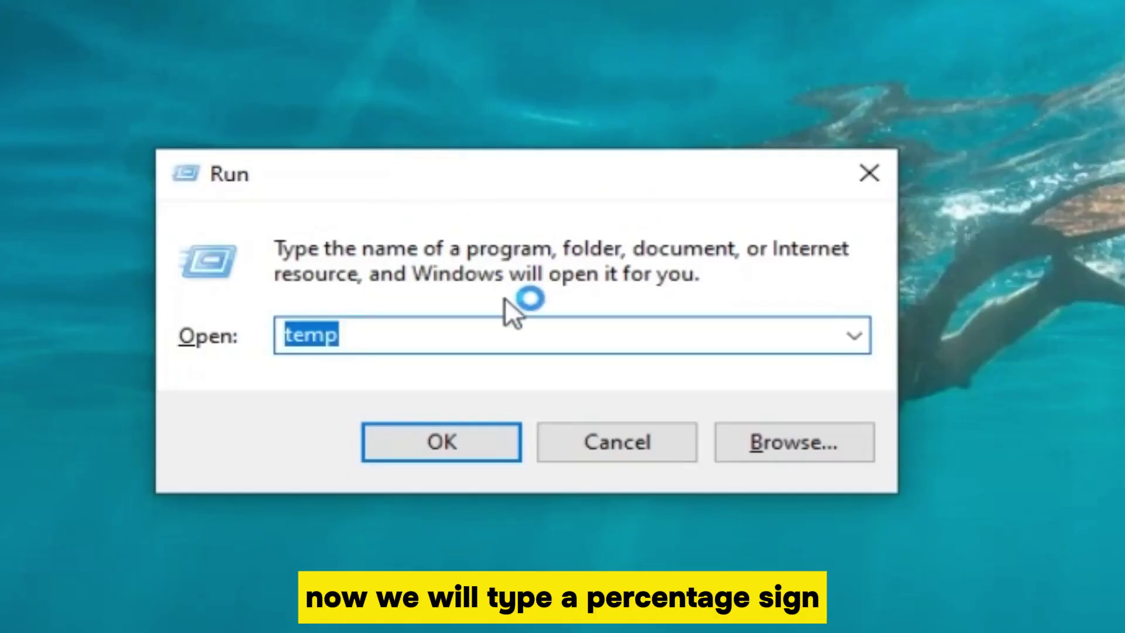
pyautogui.write('%temp%')
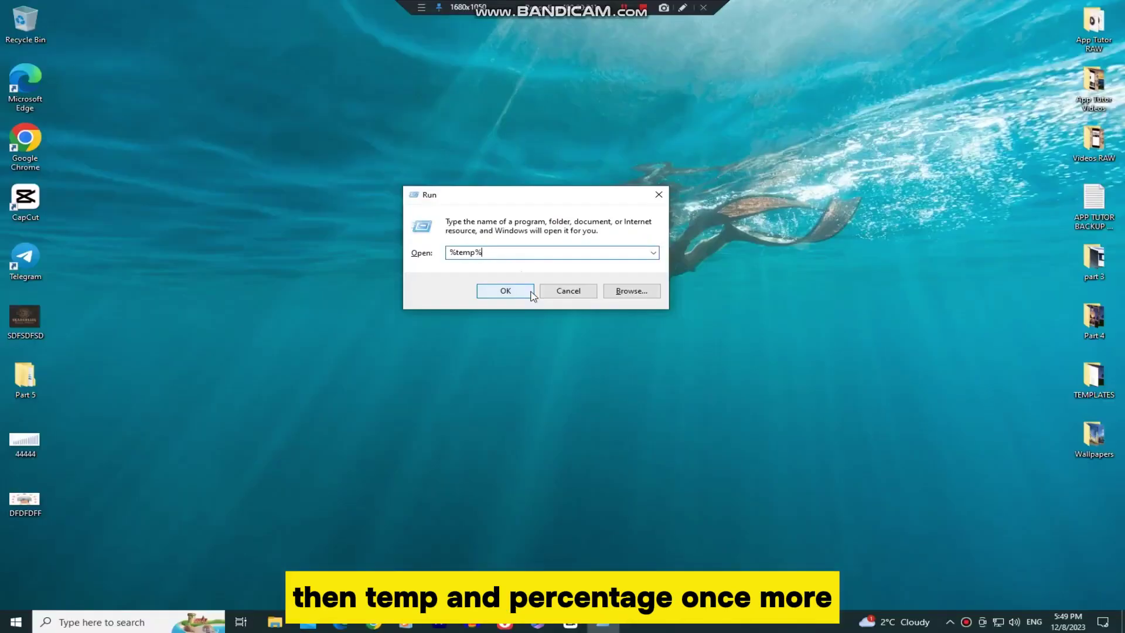
pyautogui.click(511, 445)
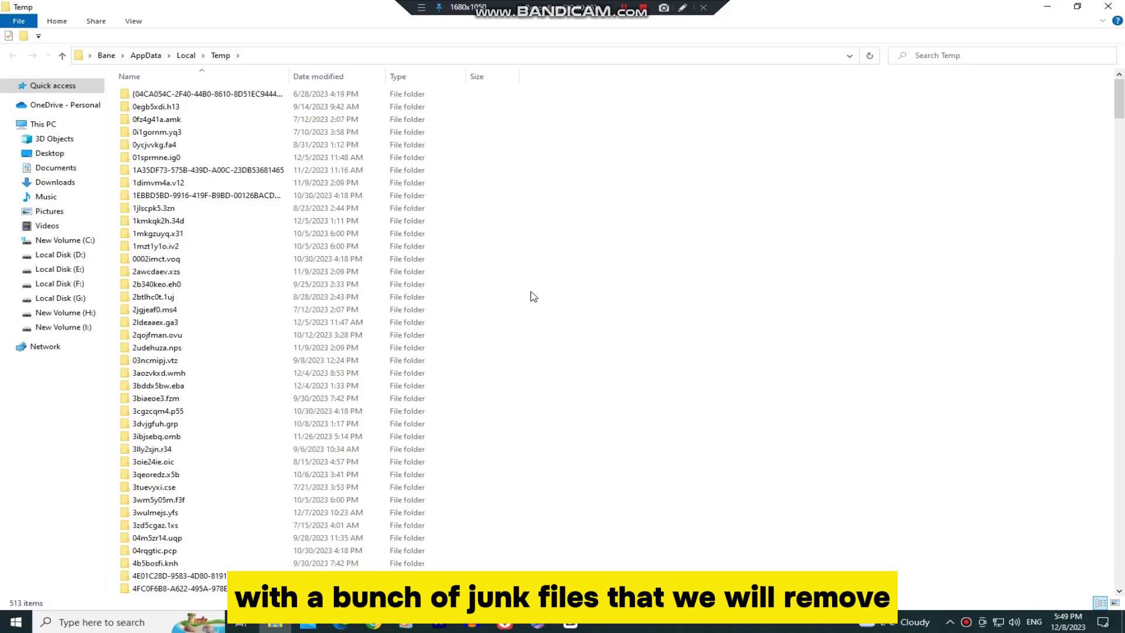
# Step: Permanently delete the 513 temp items, then cancel the rest once in-use files block it
pyautogui.hotkey('ctrl', 'a')
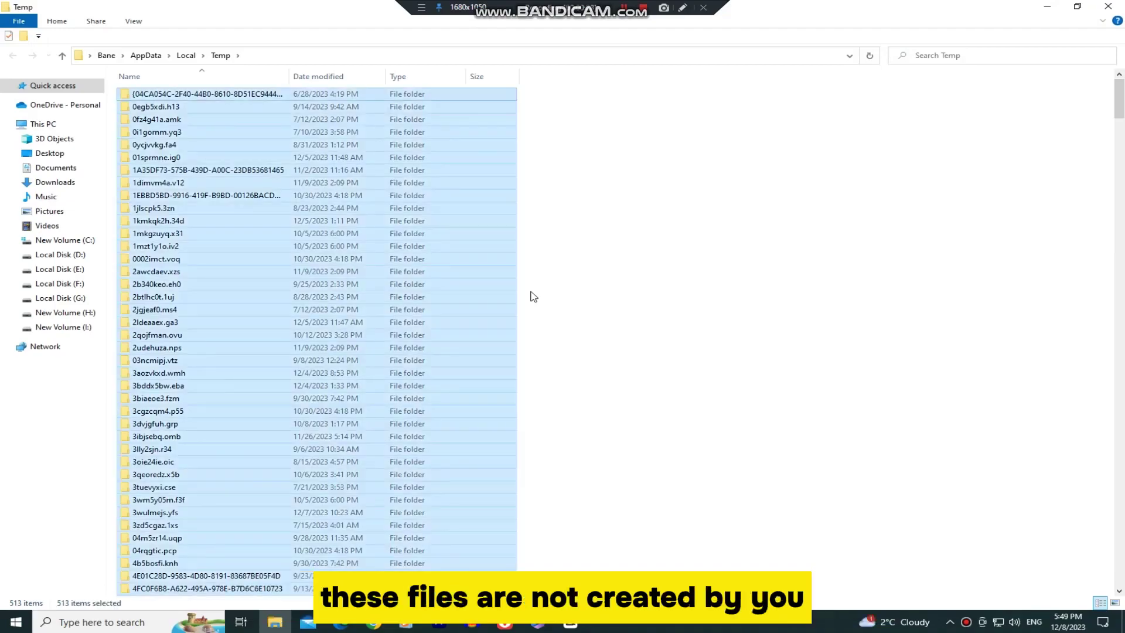
pyautogui.hotkey('shift', 'Delete')
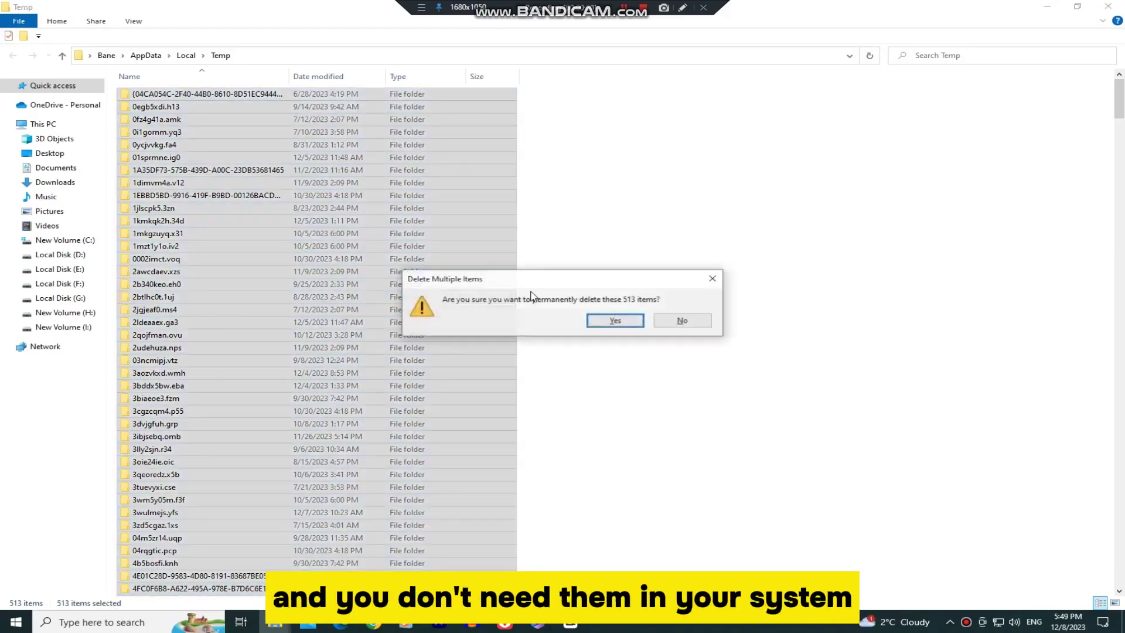
pyautogui.click(633, 321)
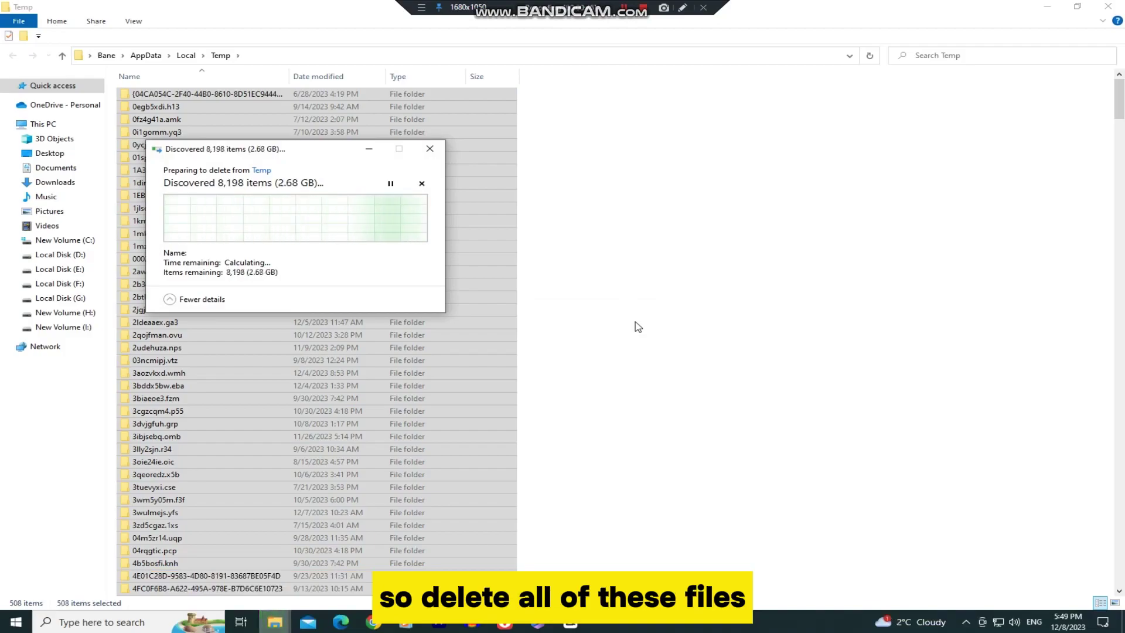
pyautogui.click(260, 252)
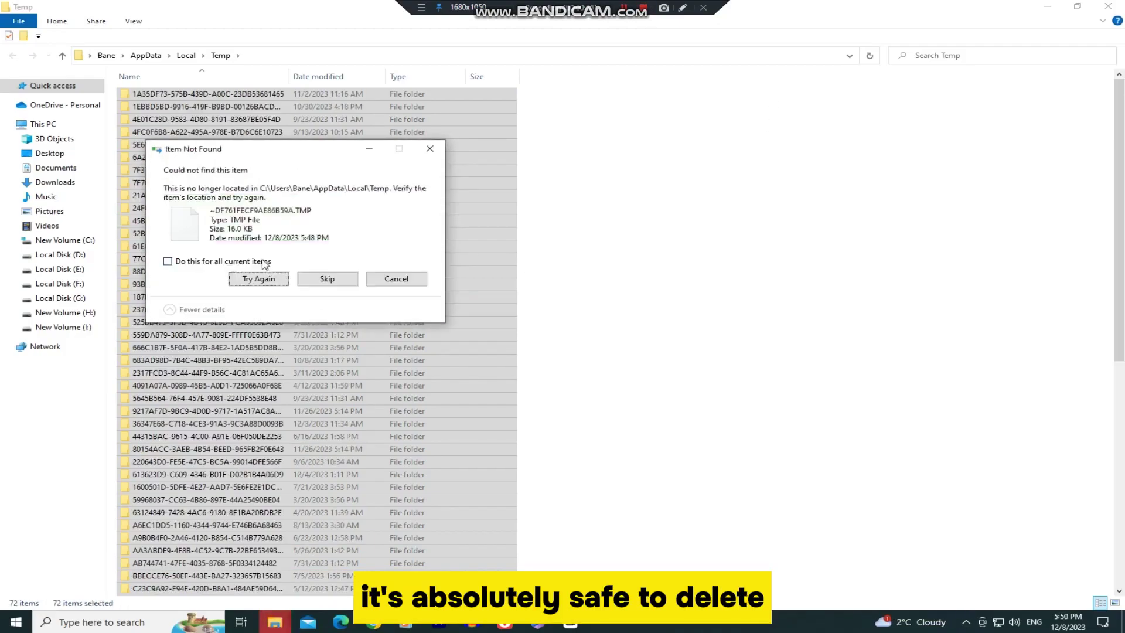
pyautogui.click(422, 183)
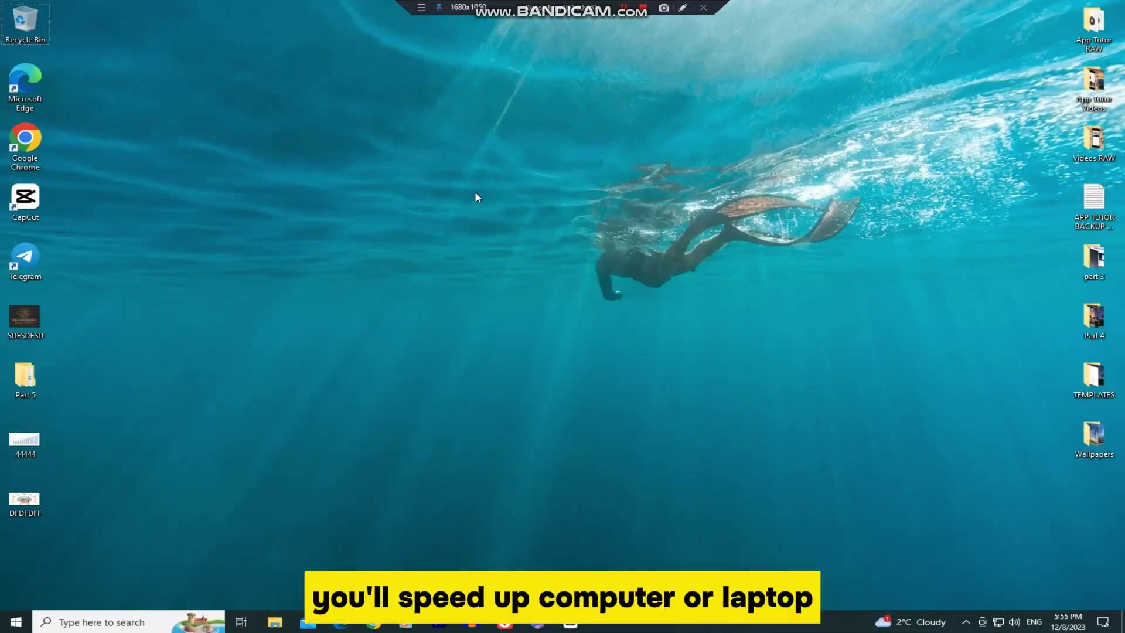
# Step: Launch Disk Cleanup with the cleanmgr command
pyautogui.press('super+r')
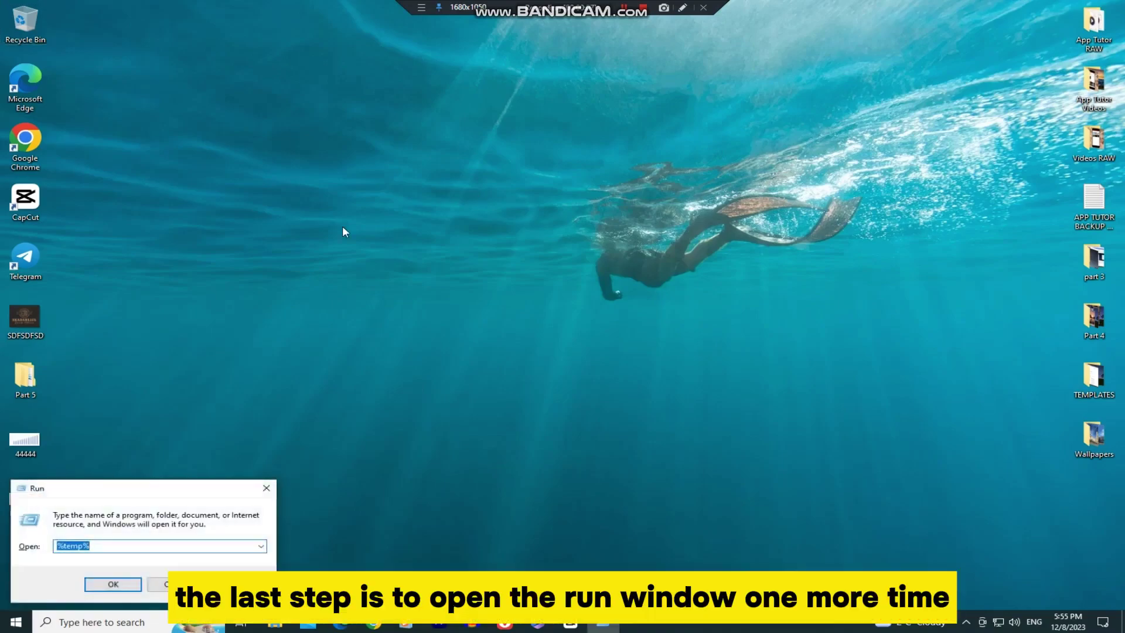
pyautogui.moveTo(103, 489); pyautogui.dragTo(438, 189)
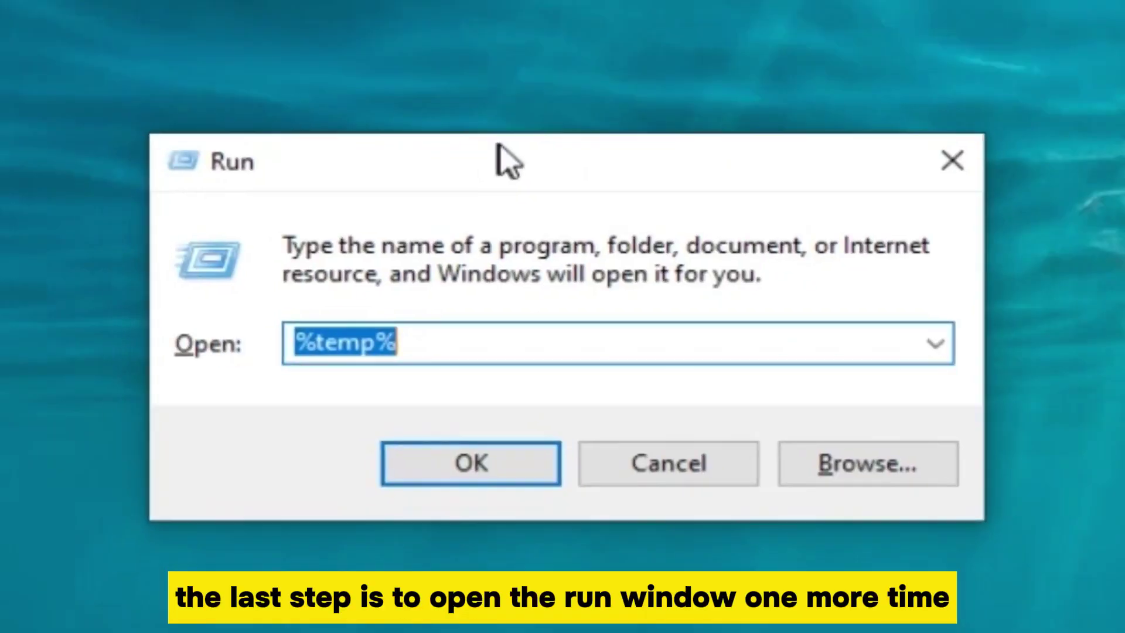
pyautogui.write('cle')
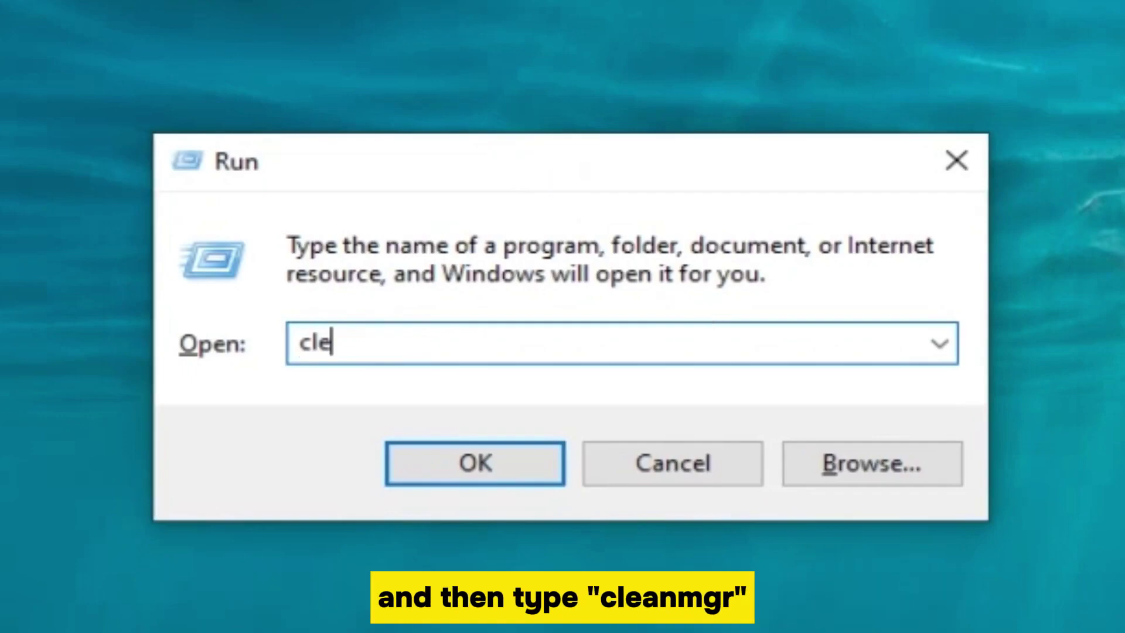
pyautogui.write('anmgr')
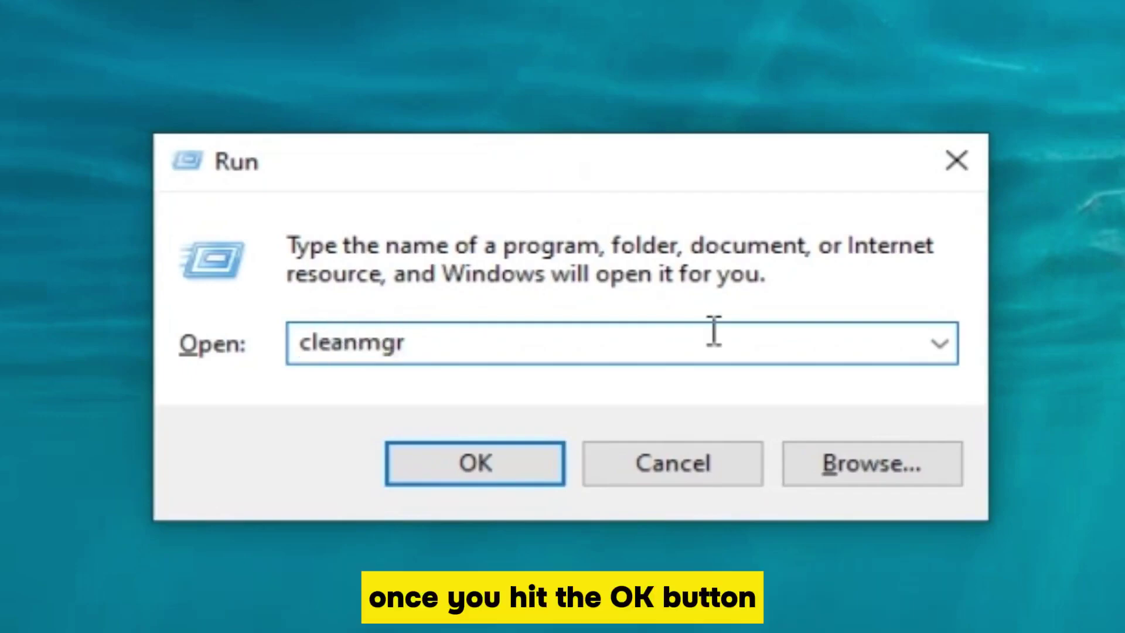
pyautogui.click(540, 463)
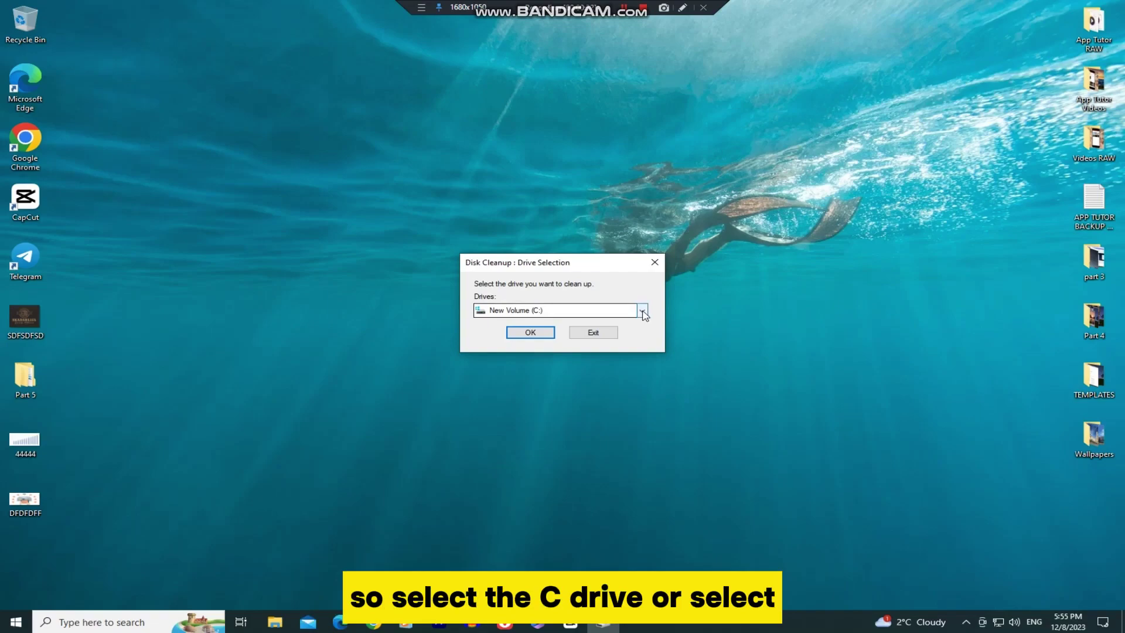
# Step: Choose New Volume (C:) from the Drives list
pyautogui.click(643, 312)
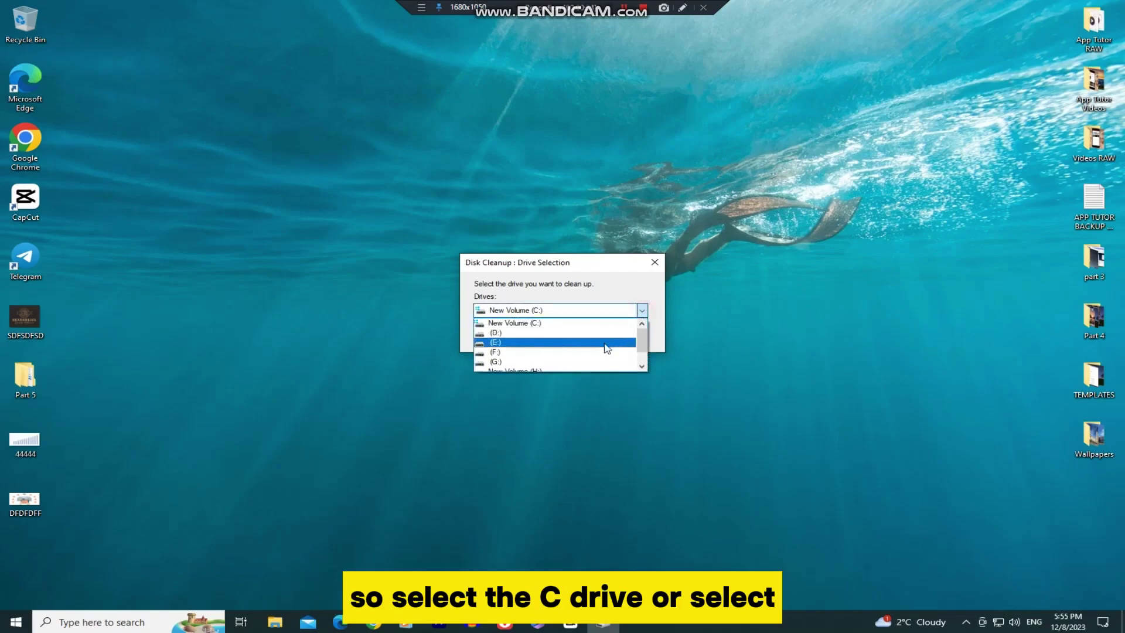
pyautogui.scroll(-1, 605, 348)
pyautogui.scroll(2, 606, 348)
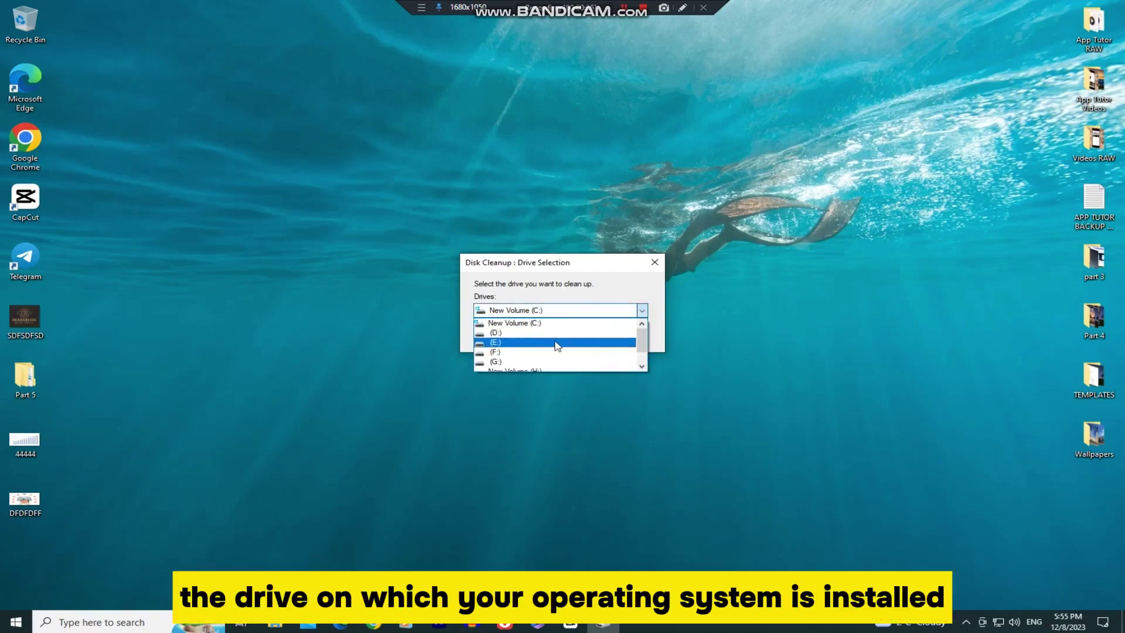
pyautogui.click(503, 324)
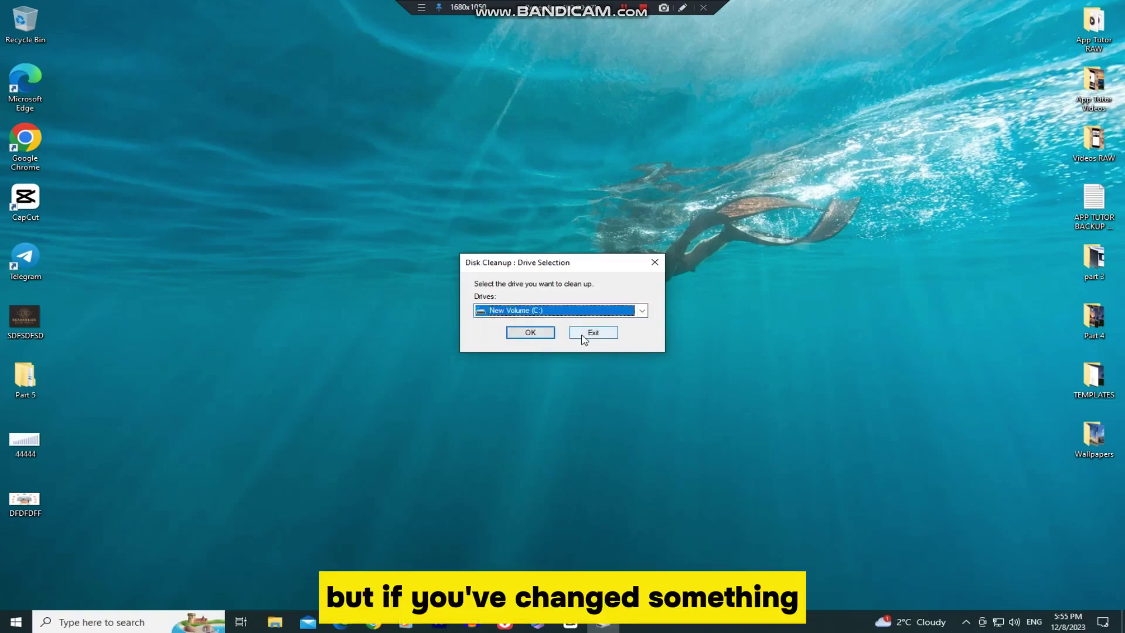
# Step: Scan drive C and tick Windows error reports, DirectX Shader Cache, Delivery Optimization, Recycle Bin and Temporary files
pyautogui.click(549, 336)
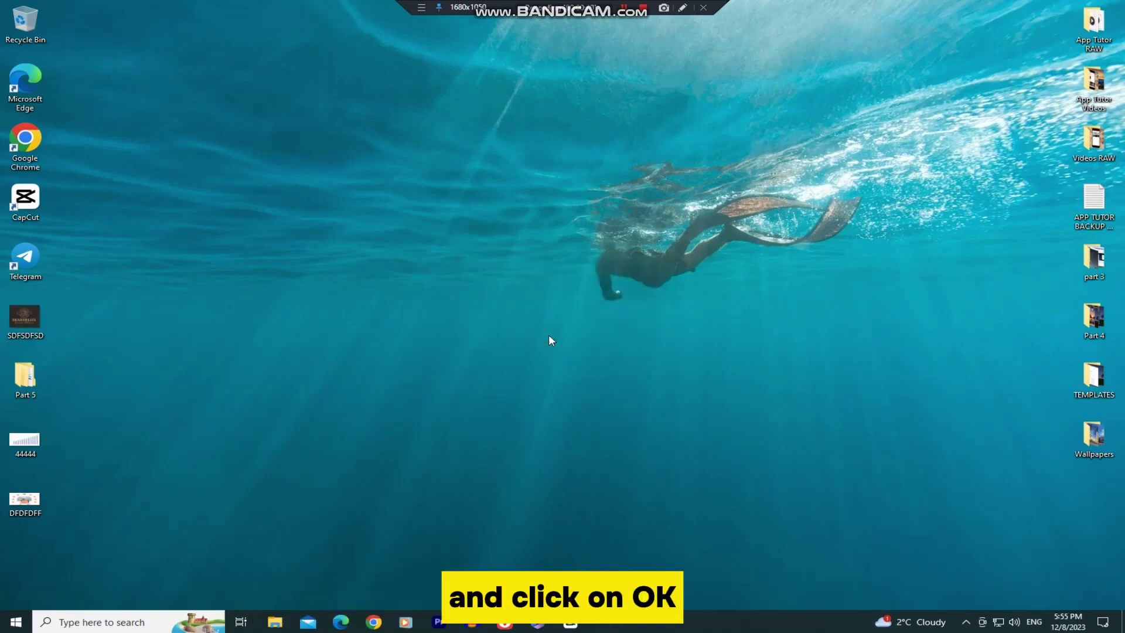
pyautogui.moveTo(248, 73); pyautogui.dragTo(589, 97)
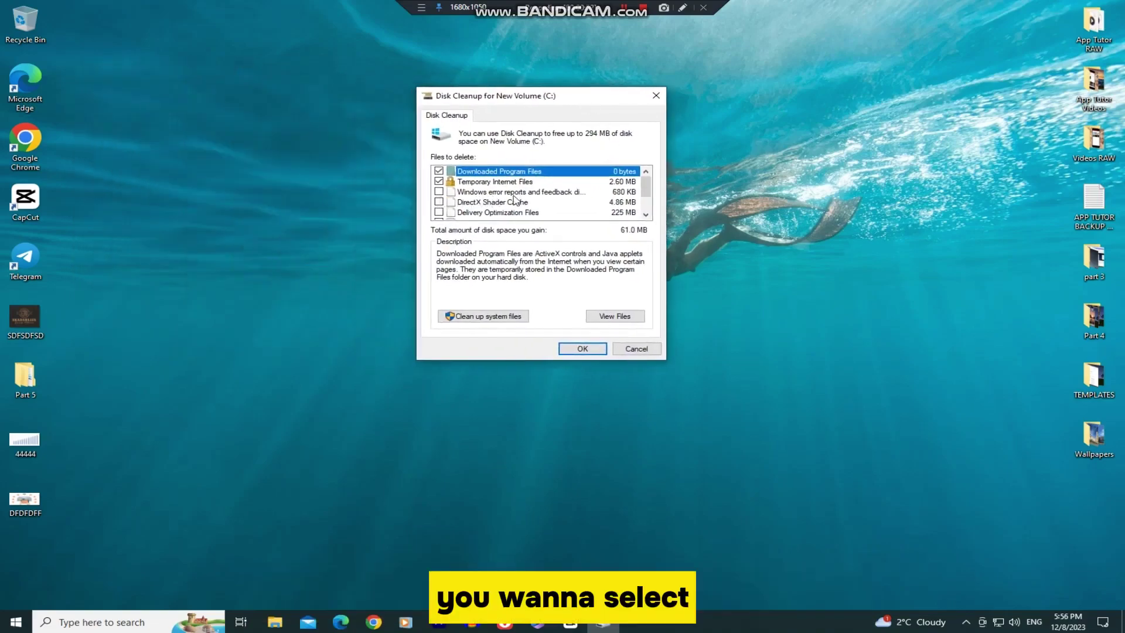
pyautogui.scroll(-1, 530, 197)
pyautogui.scroll(1, 530, 196)
pyautogui.click(438, 193)
pyautogui.click(438, 202)
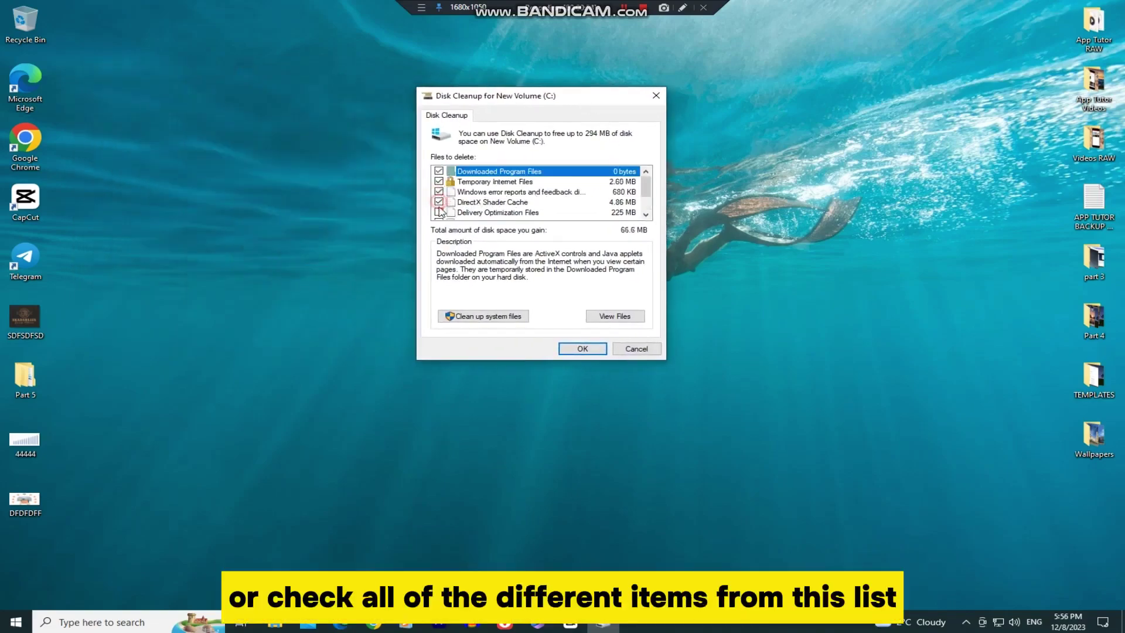
pyautogui.click(438, 212)
pyautogui.scroll(-1, 439, 214)
pyautogui.click(438, 192)
pyautogui.click(438, 202)
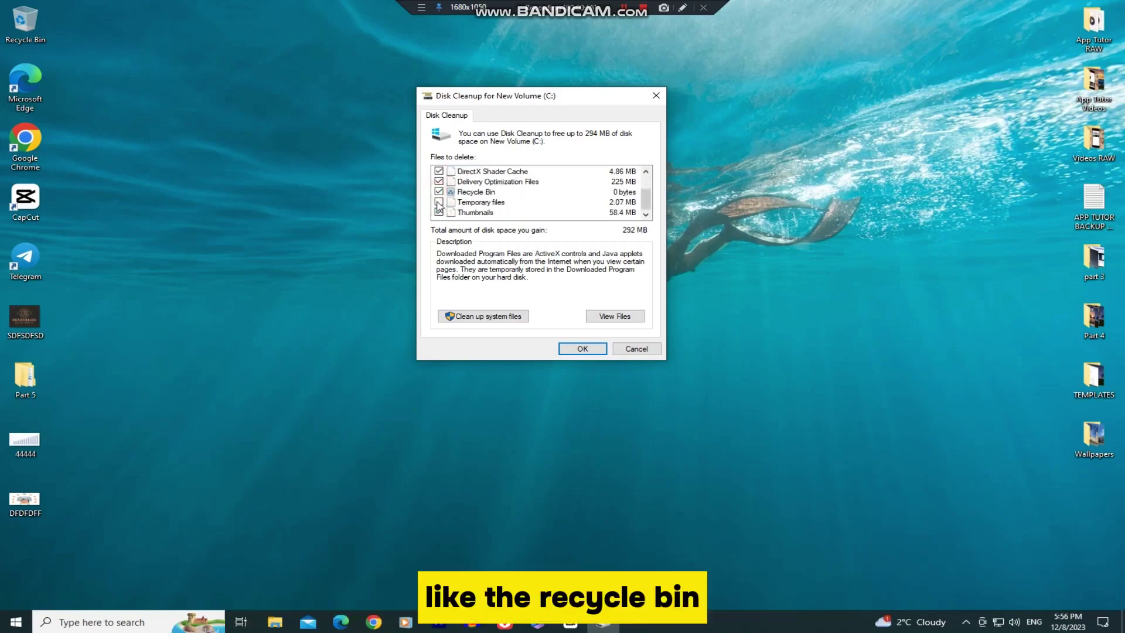
# Step: Permanently delete the checked categories, about 294 MB, from New Volume (C:)
pyautogui.scroll(1, 521, 207)
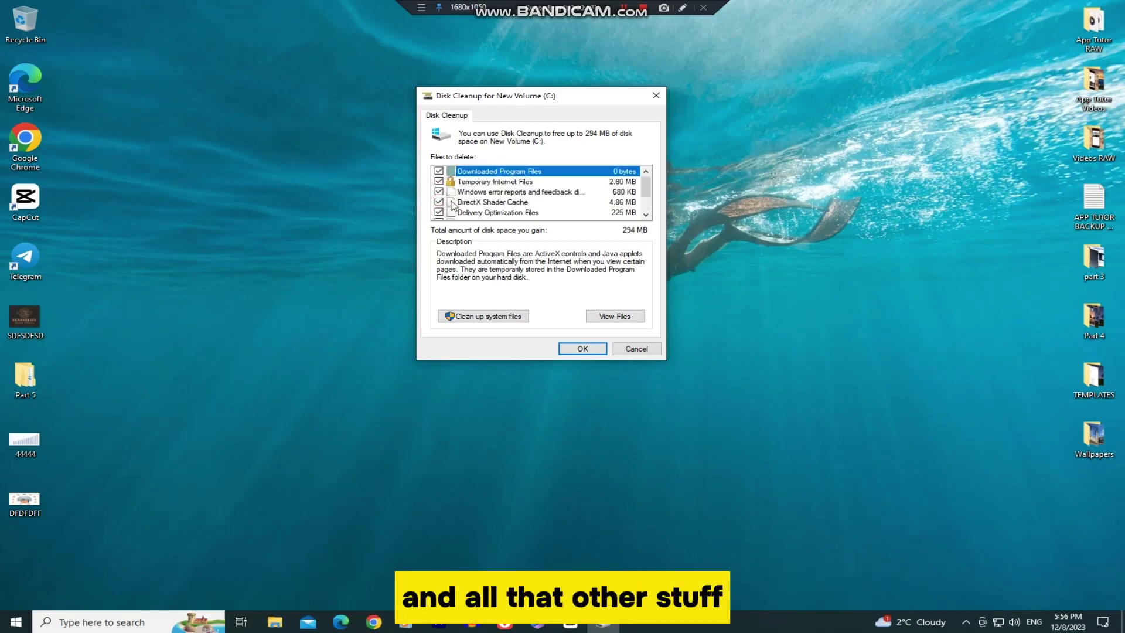
pyautogui.scroll(-1, 446, 179)
pyautogui.scroll(1, 573, 208)
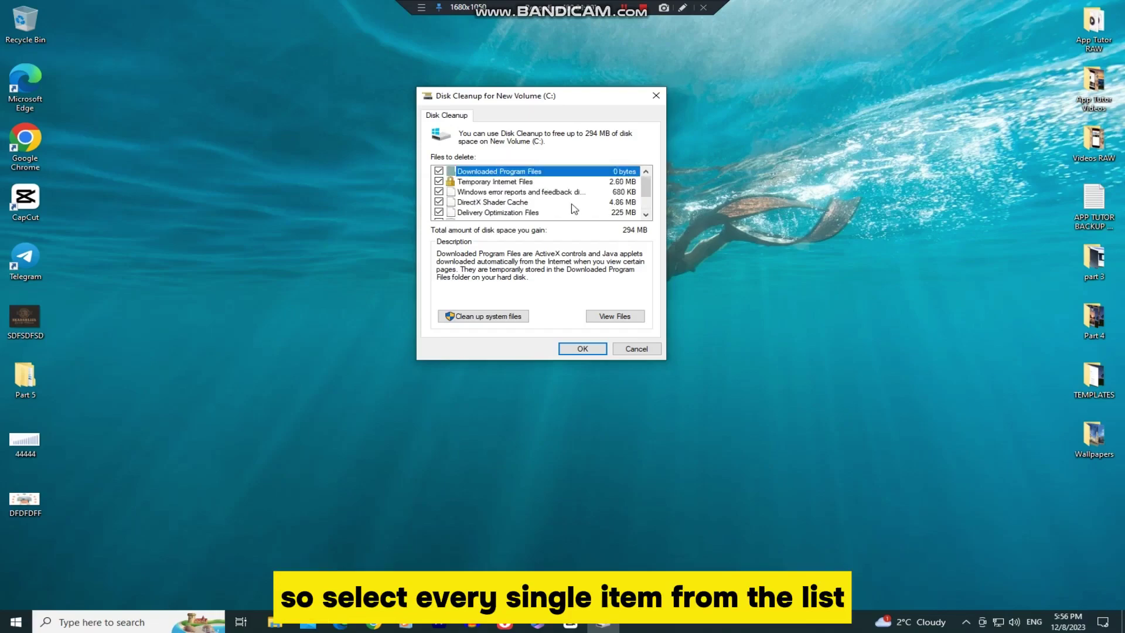
pyautogui.scroll(-1, 574, 208)
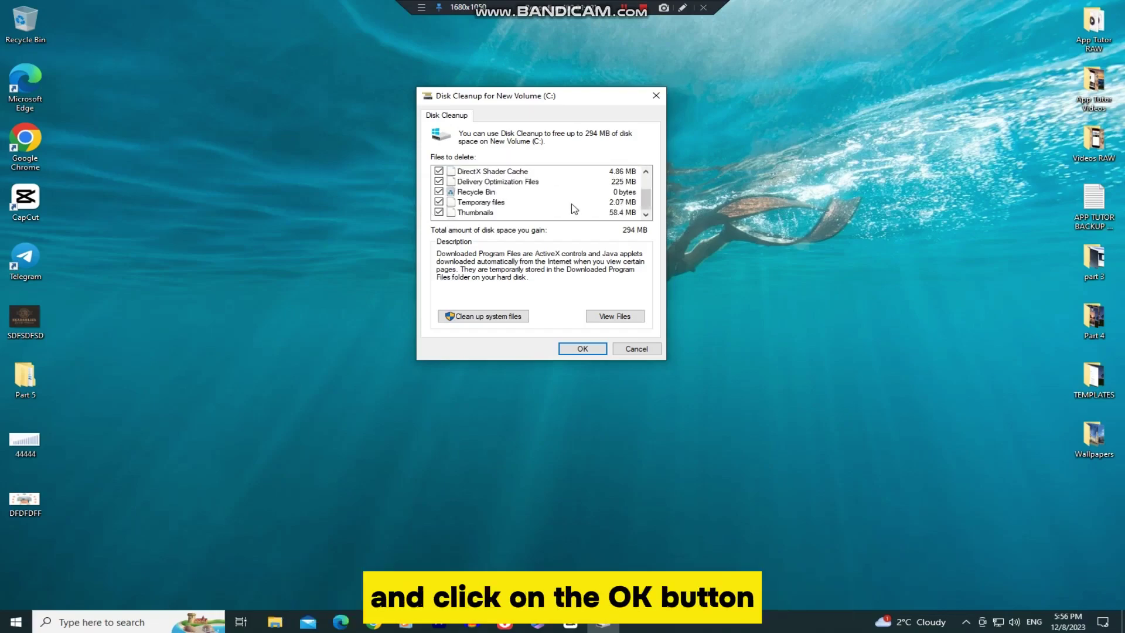
pyautogui.click(598, 350)
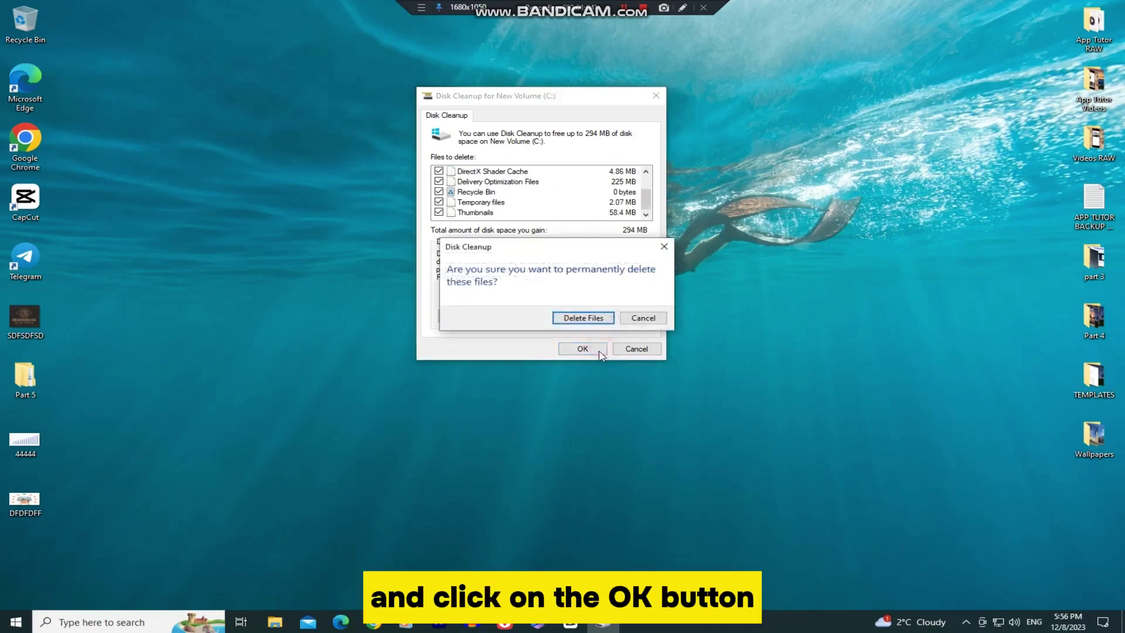
pyautogui.click(604, 321)
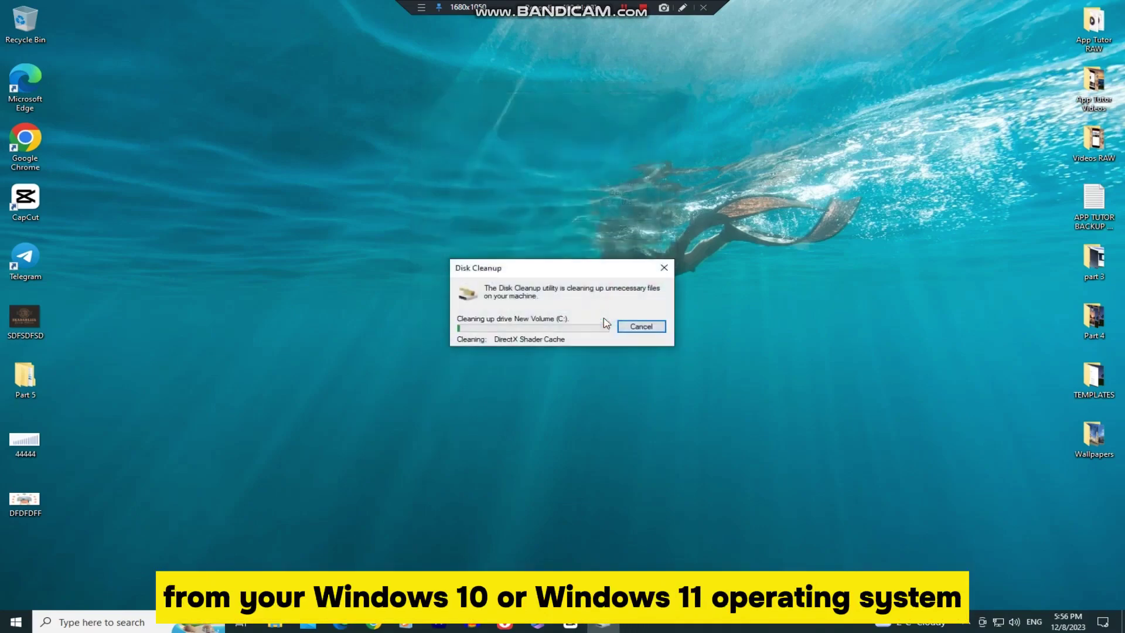